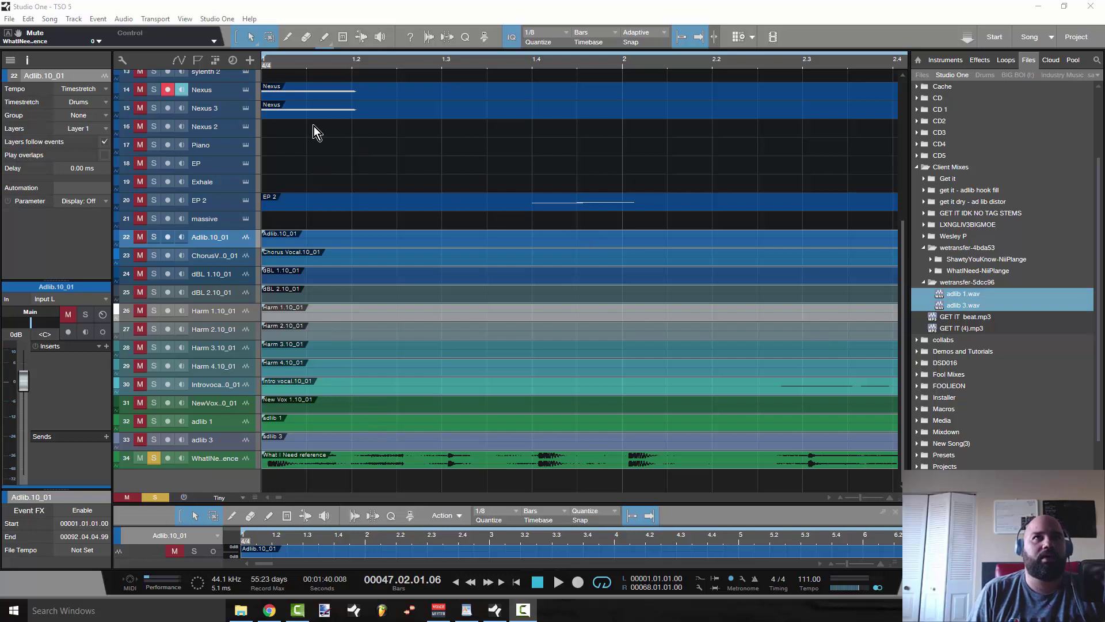
- Zoom out and scroll through all 34 tracks to survey the arrangement
key("w")
key("w")
key("w")
key("w")
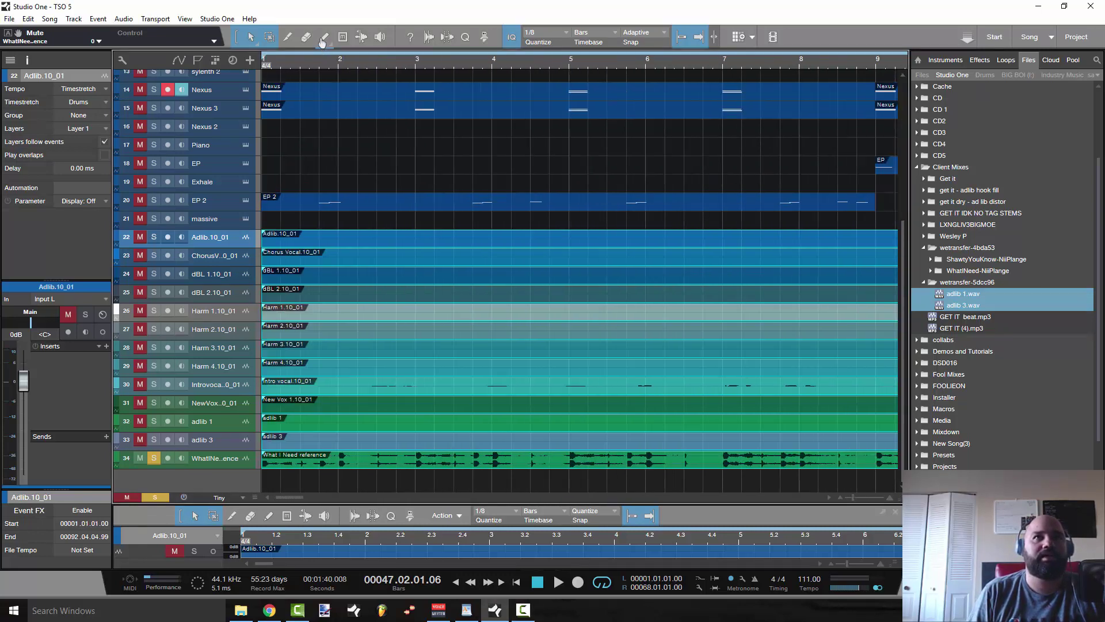
key("w")
key("w")
key("w")
key("w")
key("w")
key("w")
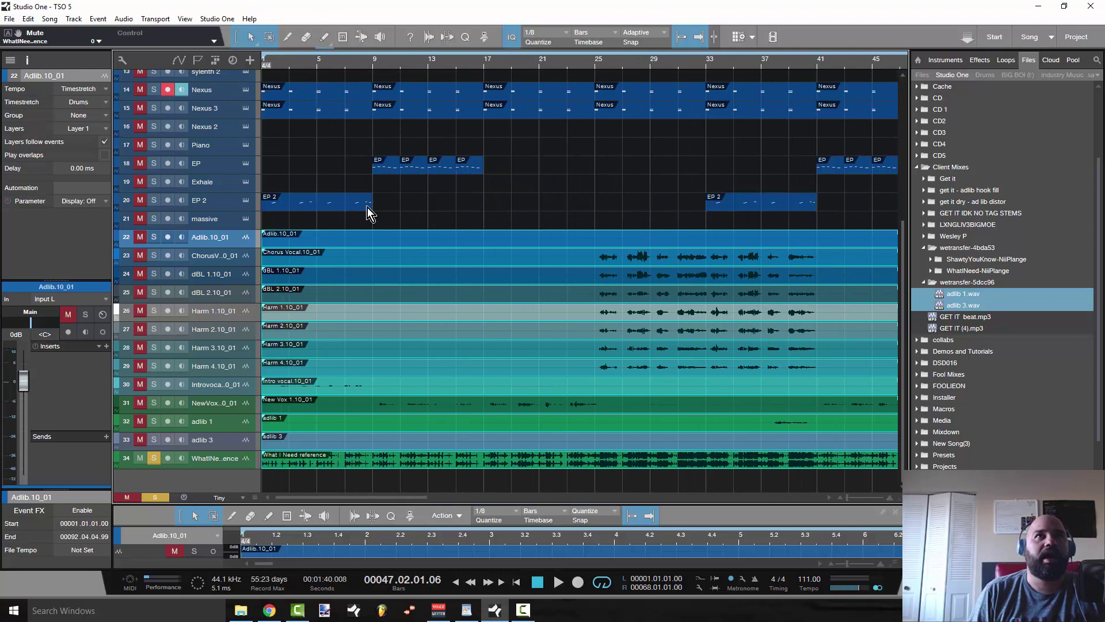
scroll(368, 219, "up", 5)
scroll(378, 218, "down", 5)
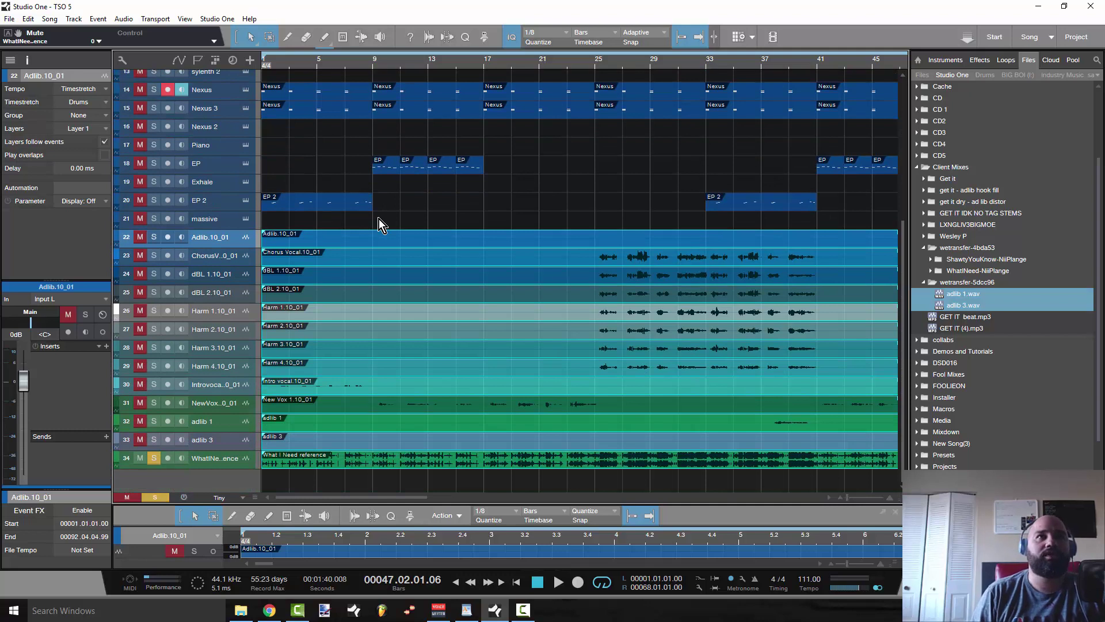
scroll(443, 297, "up", 5)
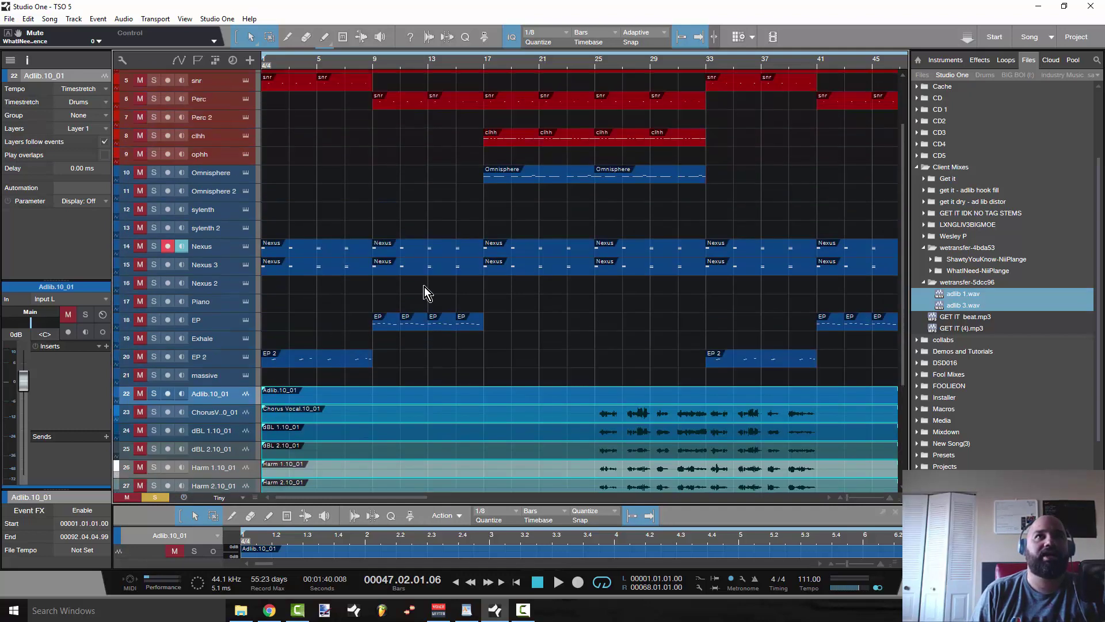
scroll(350, 149, "down", 4)
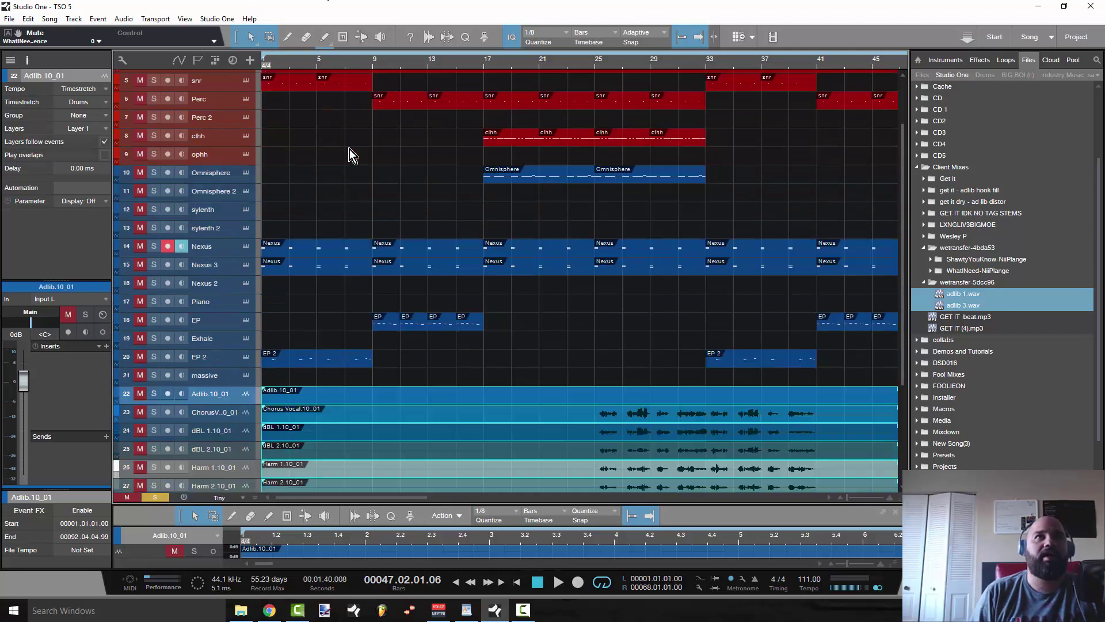
scroll(350, 150, "up", 2)
scroll(351, 153, "up", 1)
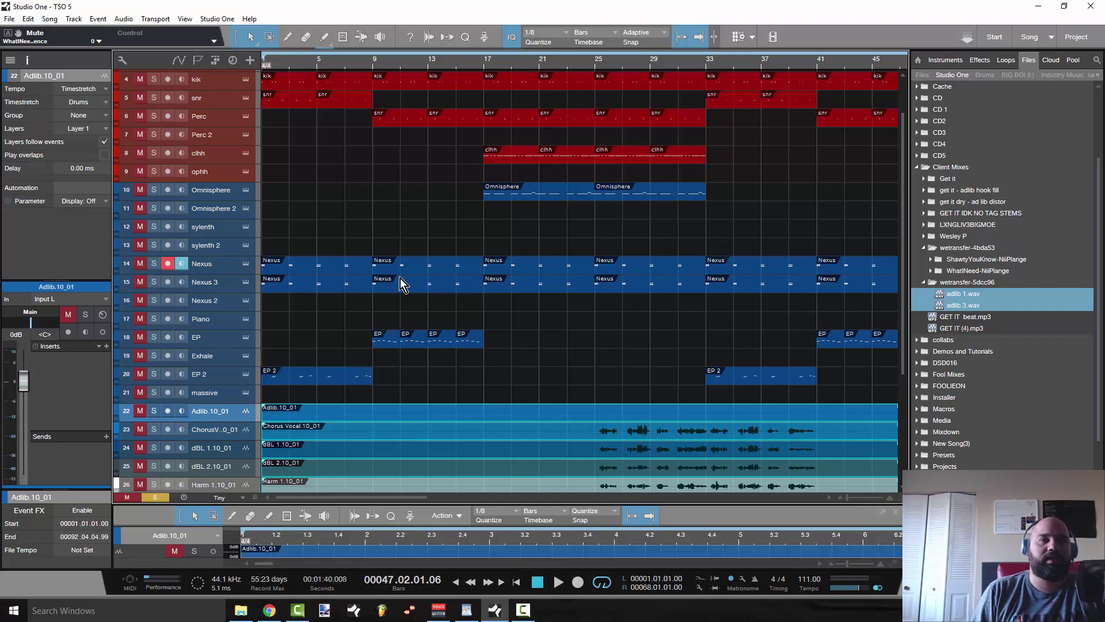
scroll(468, 371, "down", 8)
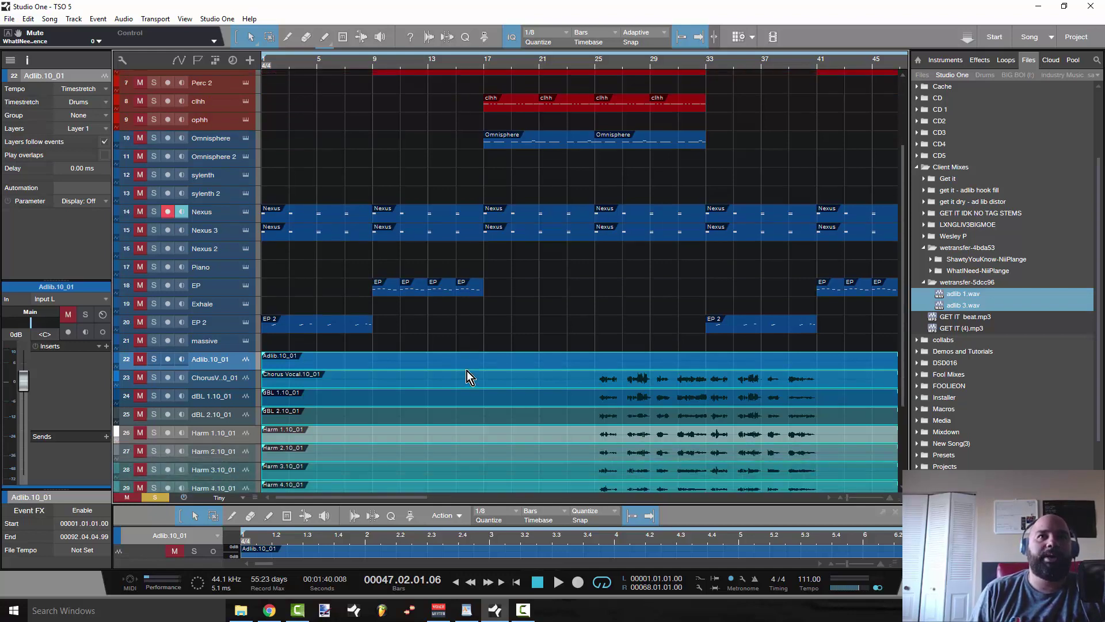
scroll(462, 372, "down", 2)
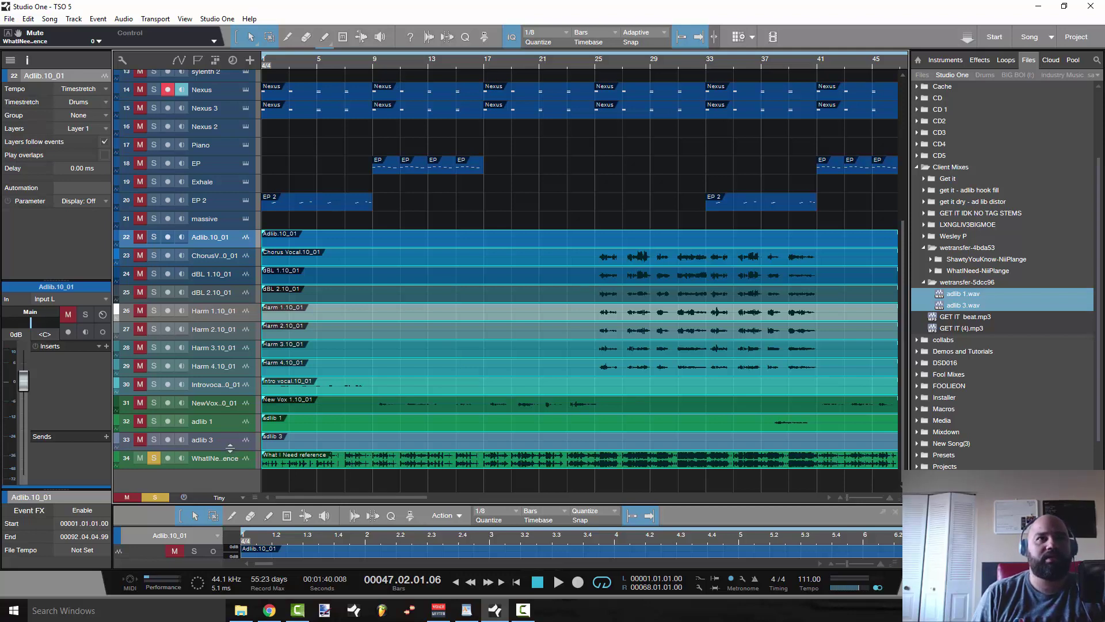
- Make the adlib 3 track taller, put the playhead at bar 3 and zoom in there
left_click_drag(230, 449, 231, 456)
scroll(274, 165, "down", 1)
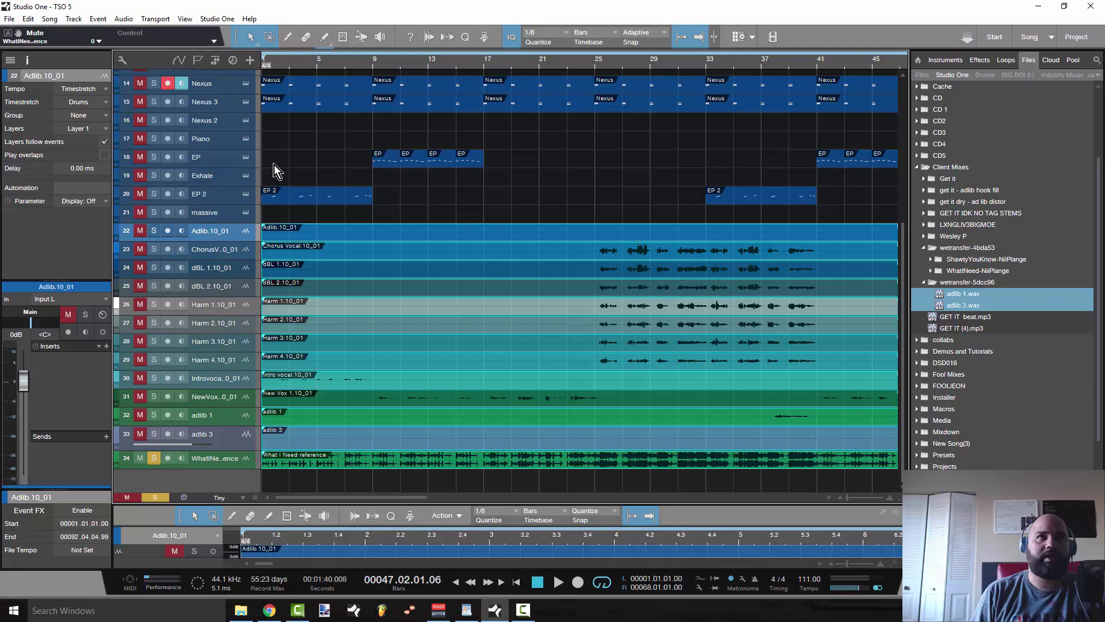
left_click(289, 62)
left_click_drag(289, 63, 300, 359)
- Enlarge all tracks to Large height and zoom tightly onto the first beat
left_click_drag(288, 499, 244, 496)
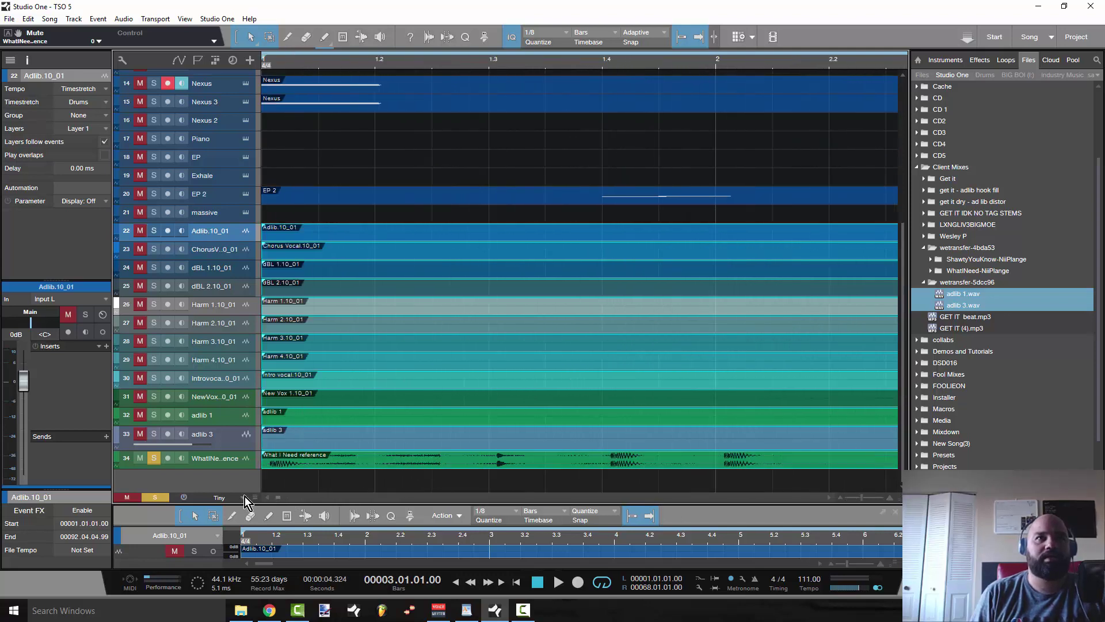
key("shift+e")
key("shift+e")
scroll(308, 420, "down", 6)
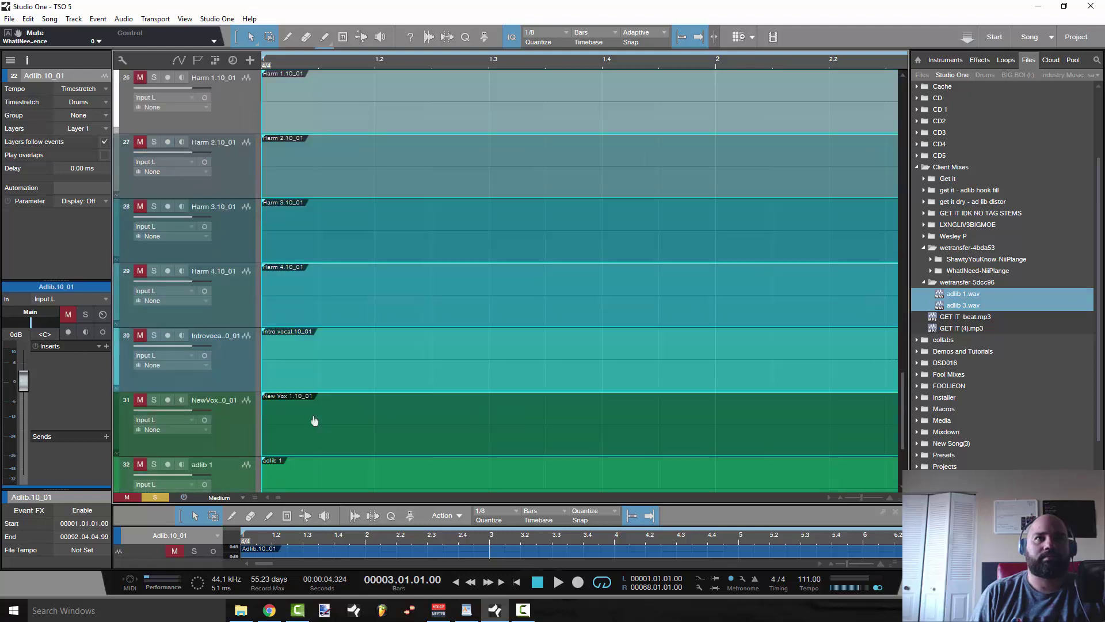
key("shift+e")
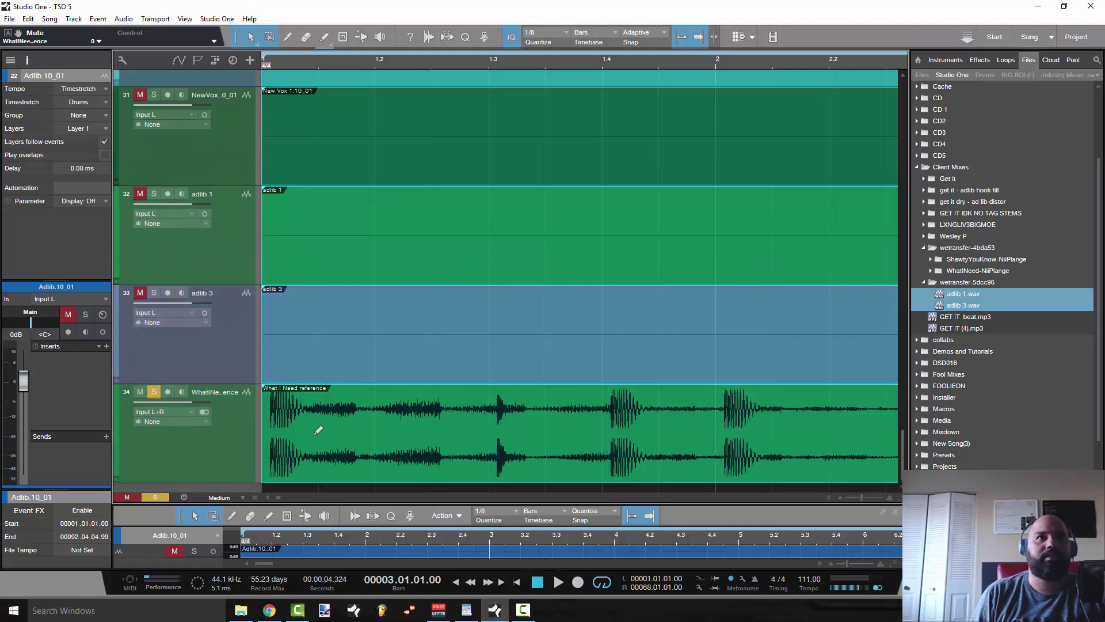
left_click_drag(299, 61, 279, 456)
left_click(278, 498)
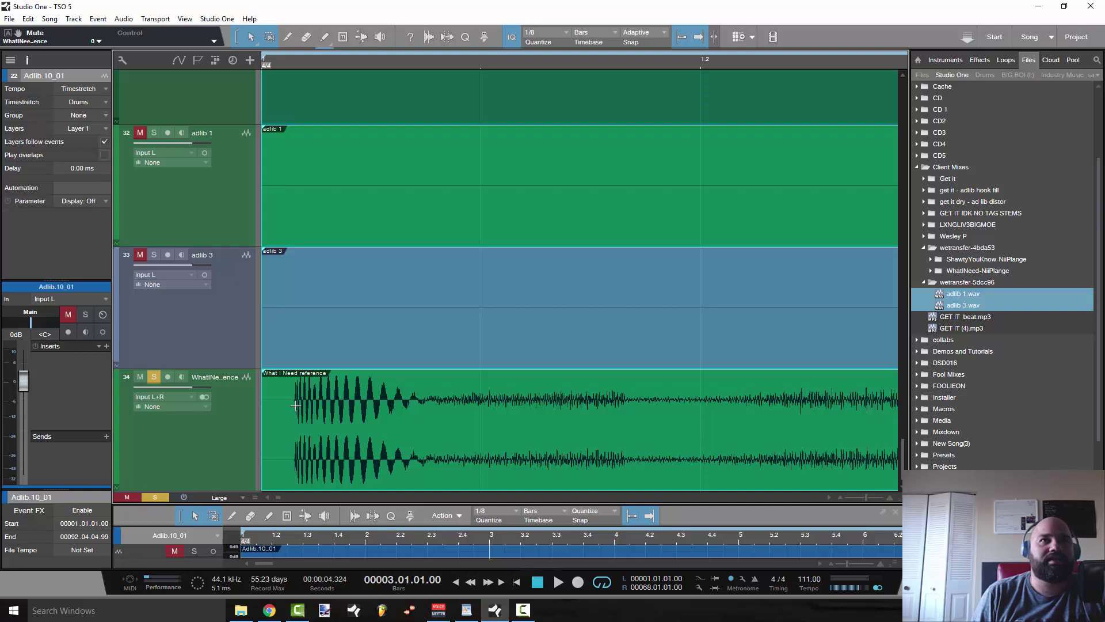
- Scroll down to the adlib 1, adlib 3 and What I Need reference tracks (32–34)
scroll(296, 405, "up", 10)
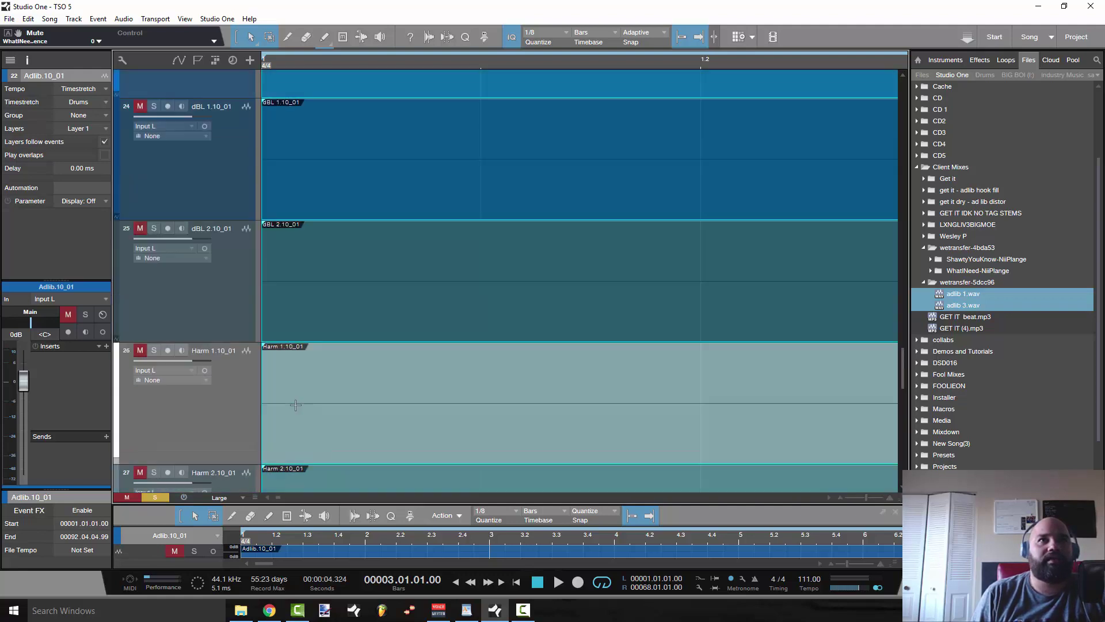
scroll(295, 405, "up", 10)
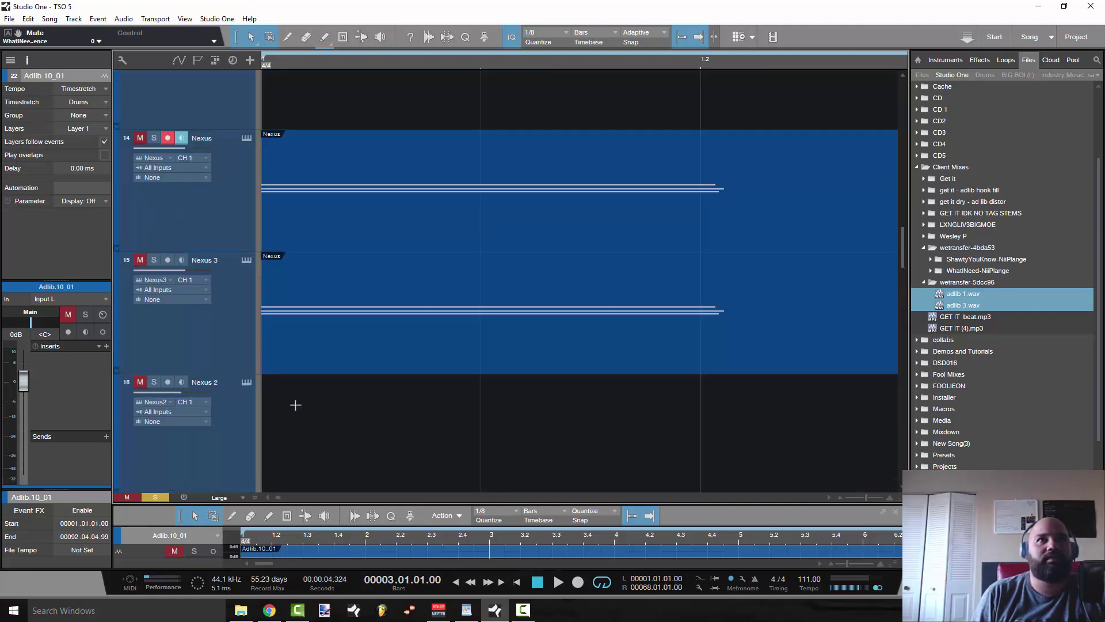
scroll(295, 405, "up", 10)
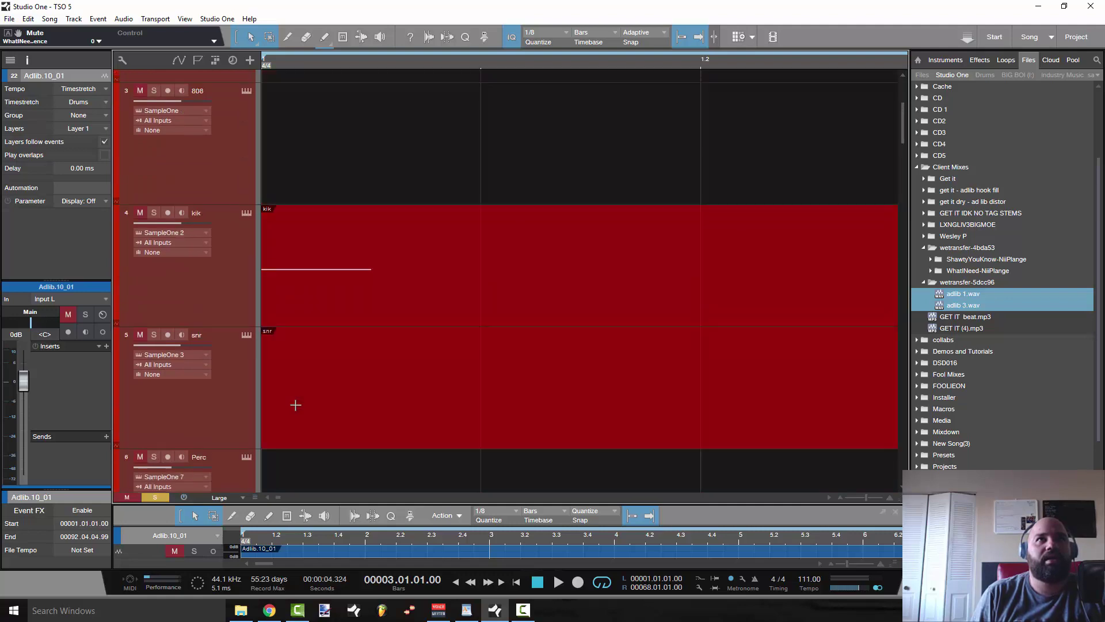
scroll(295, 405, "down", 1)
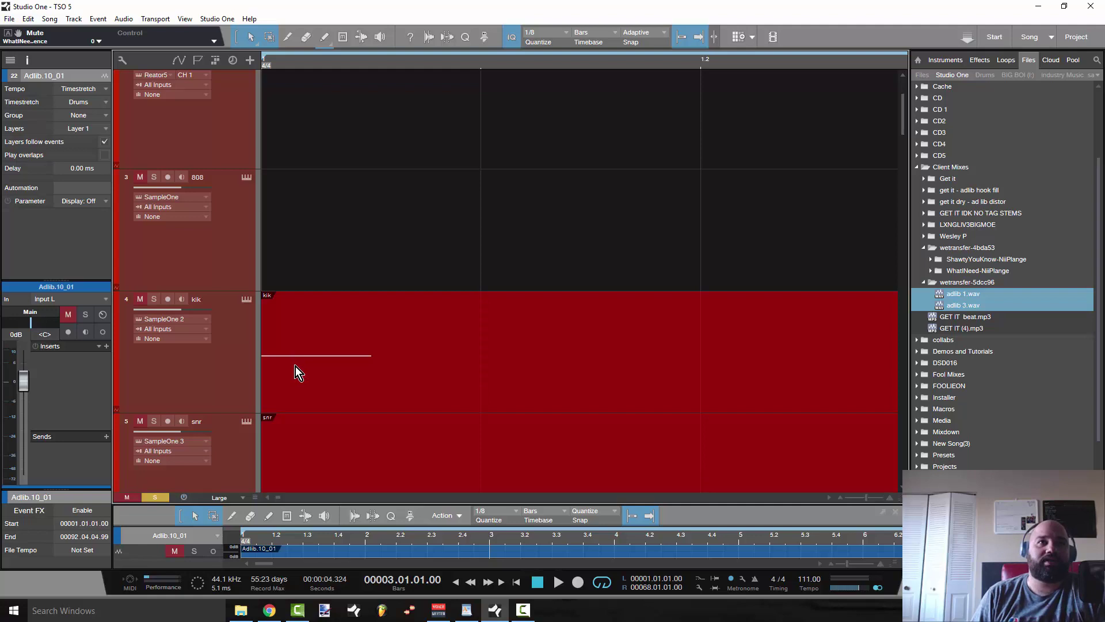
scroll(350, 365, "down", 7)
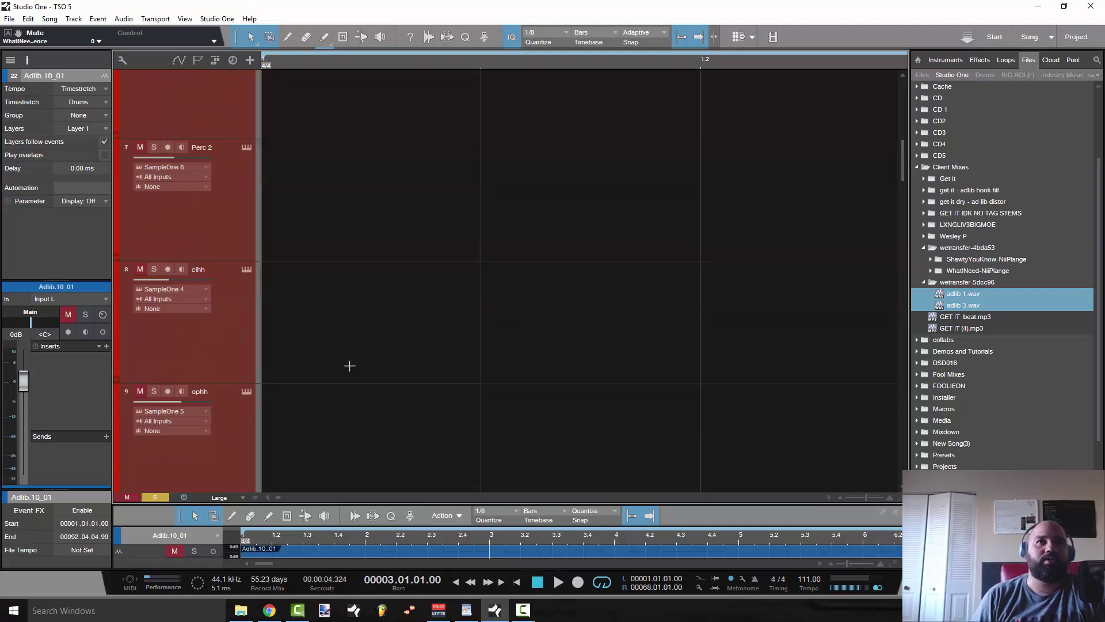
scroll(350, 365, "down", 11)
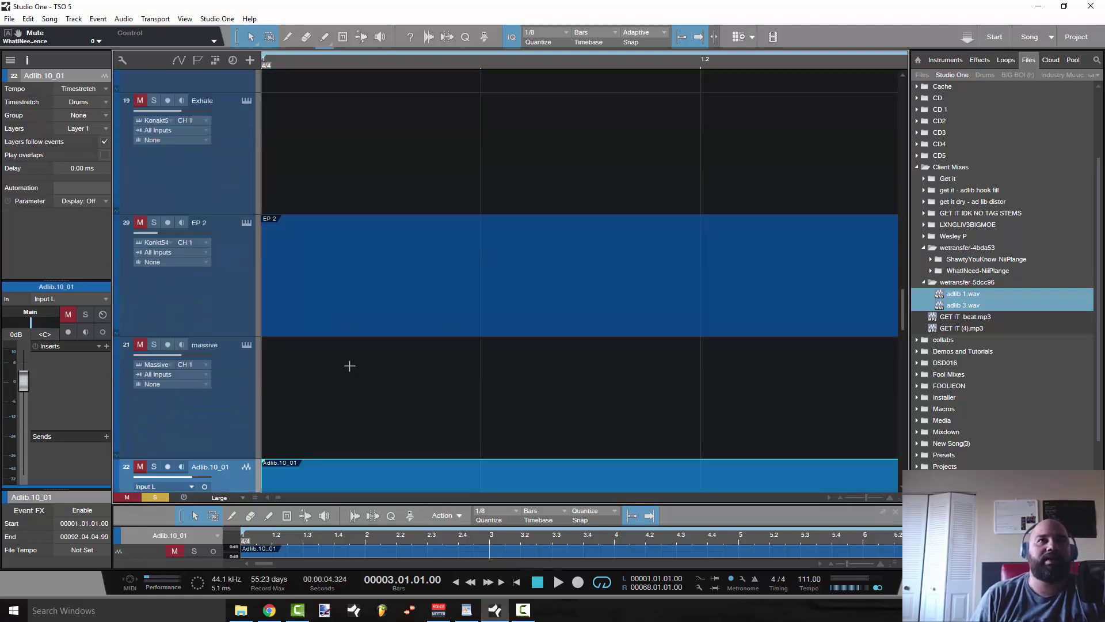
scroll(349, 365, "down", 4)
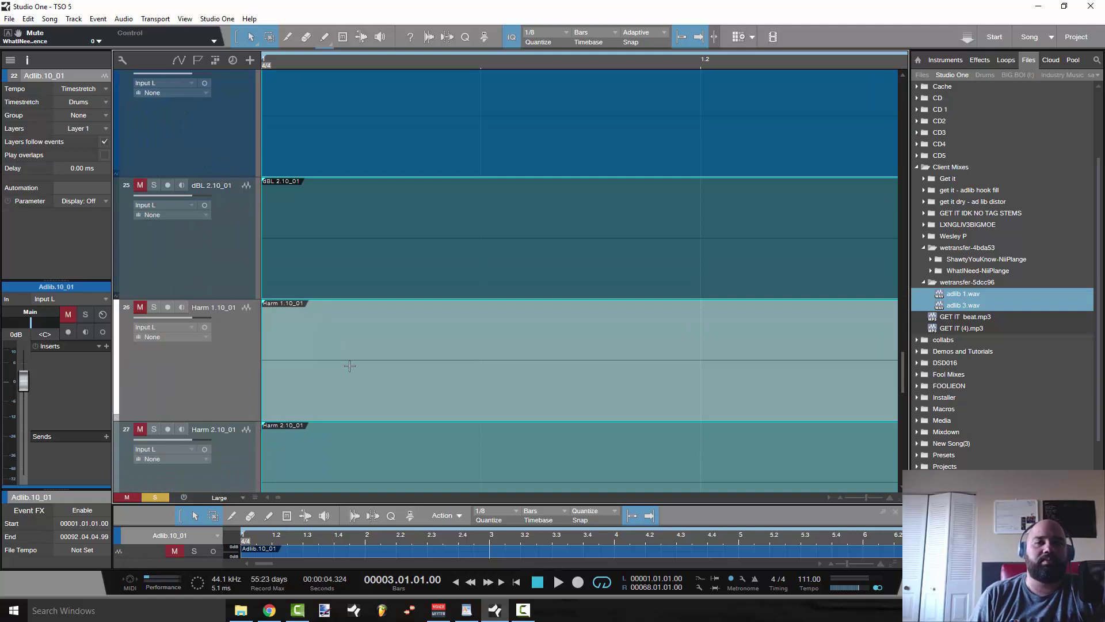
scroll(349, 366, "down", 4)
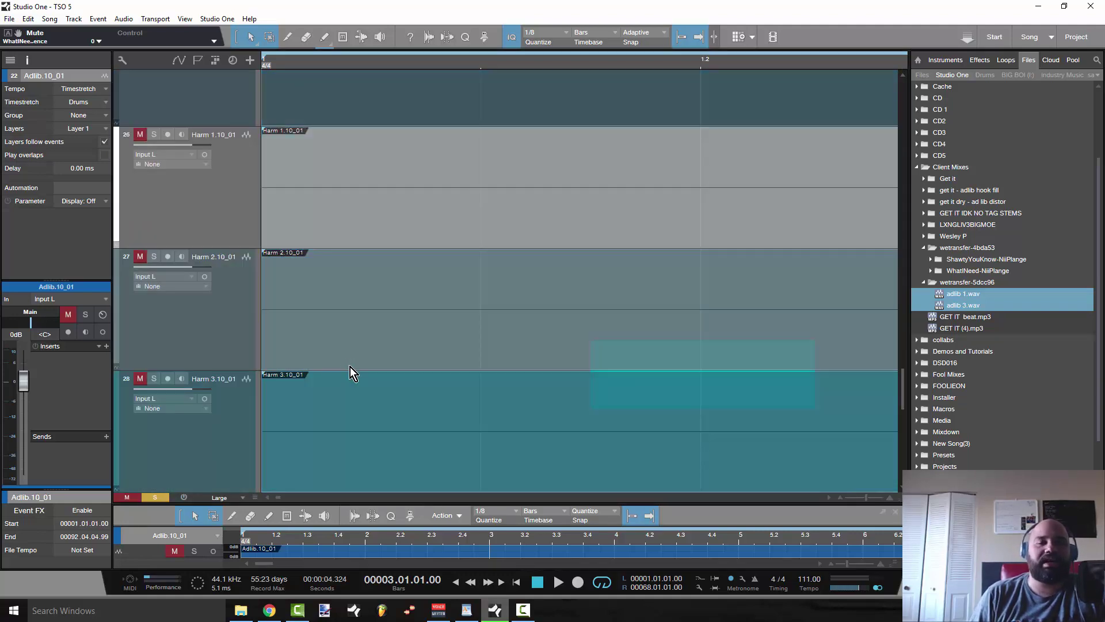
scroll(350, 367, "down", 5)
scroll(350, 367, "down", 6)
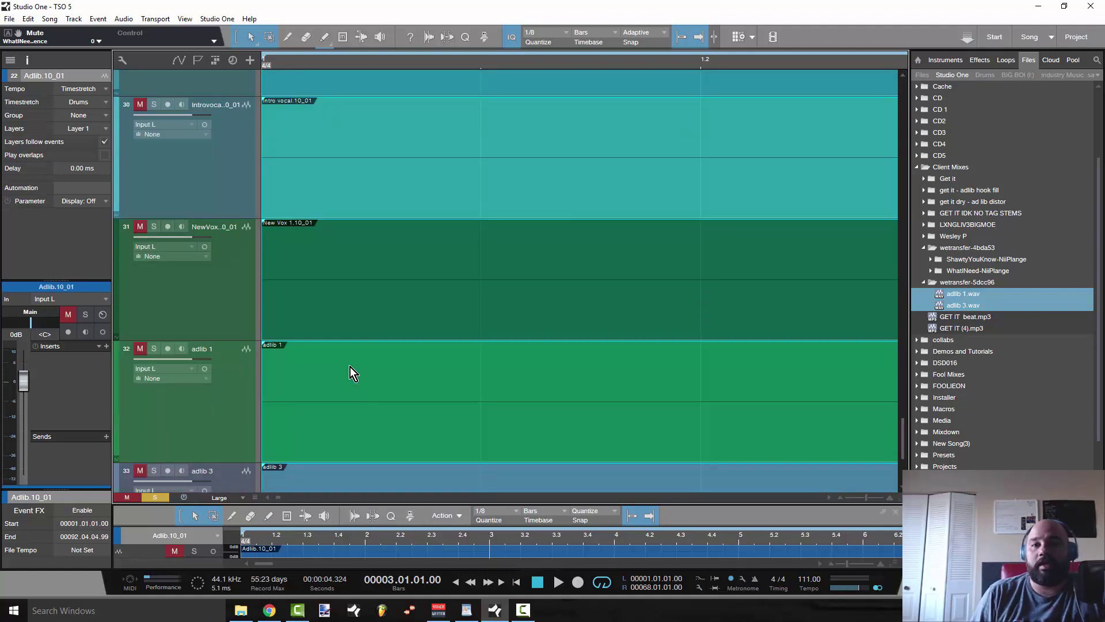
scroll(350, 369, "down", 5)
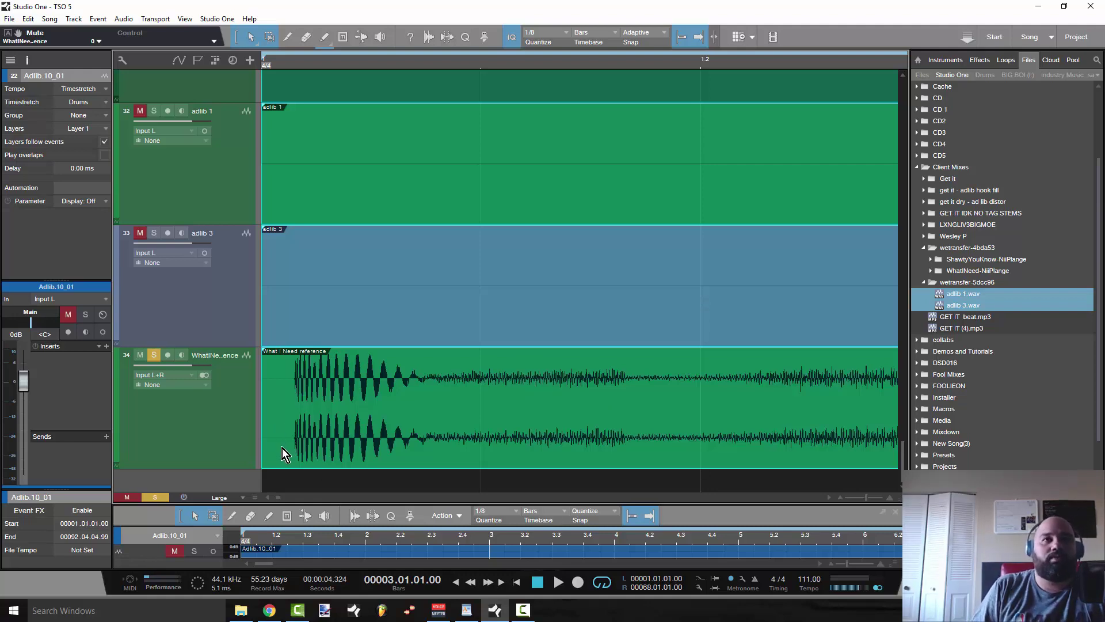
- Scroll the track list up and back down to the reference track 34
scroll(311, 405, "up", 3)
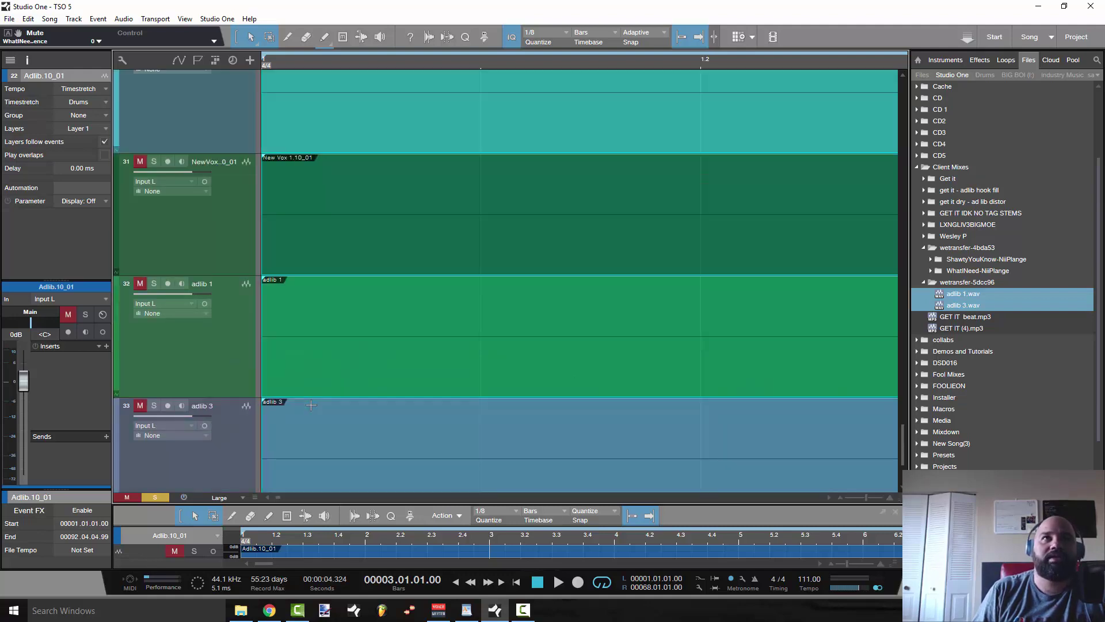
scroll(313, 407, "down", 3)
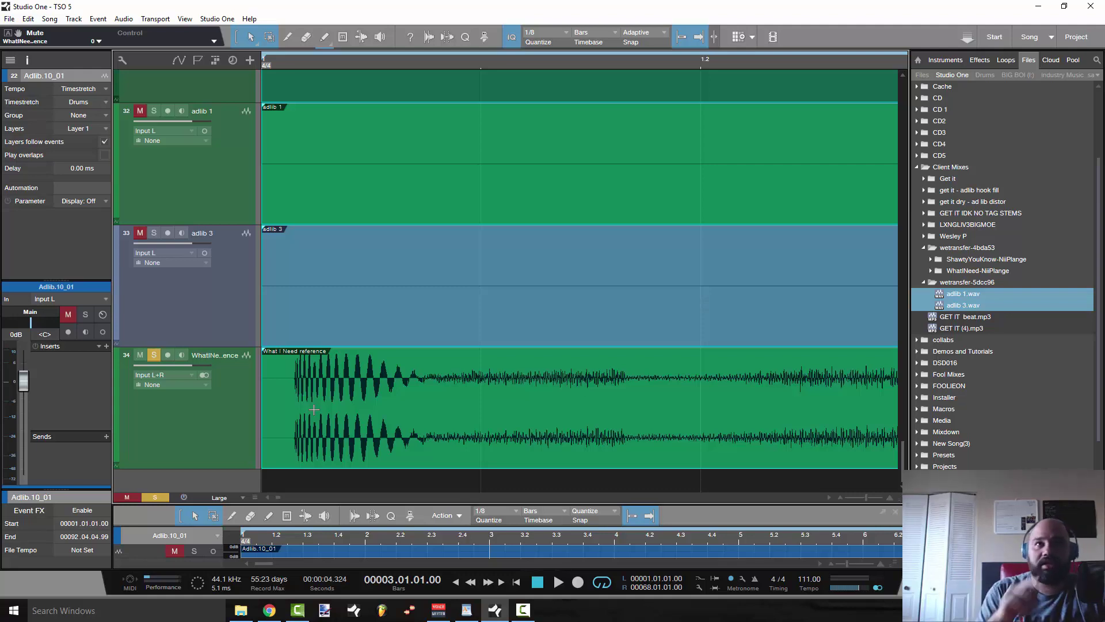
- Select the What I Need reference event, zoom into the song start and trim a sliver off the events' fronts
left_click(267, 450)
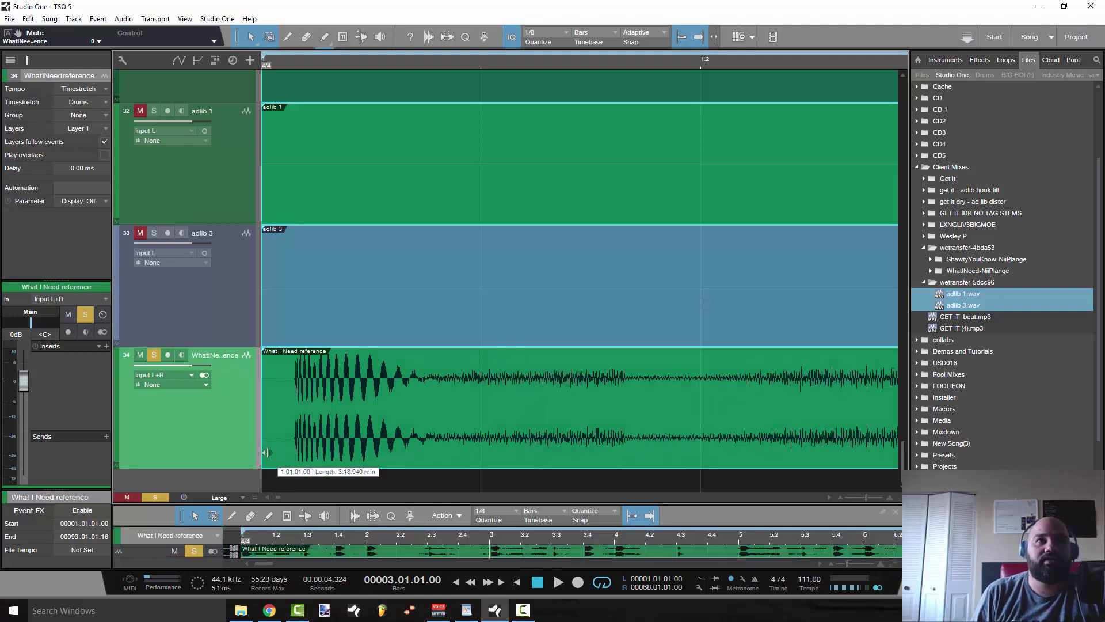
scroll(296, 321, "up", 10)
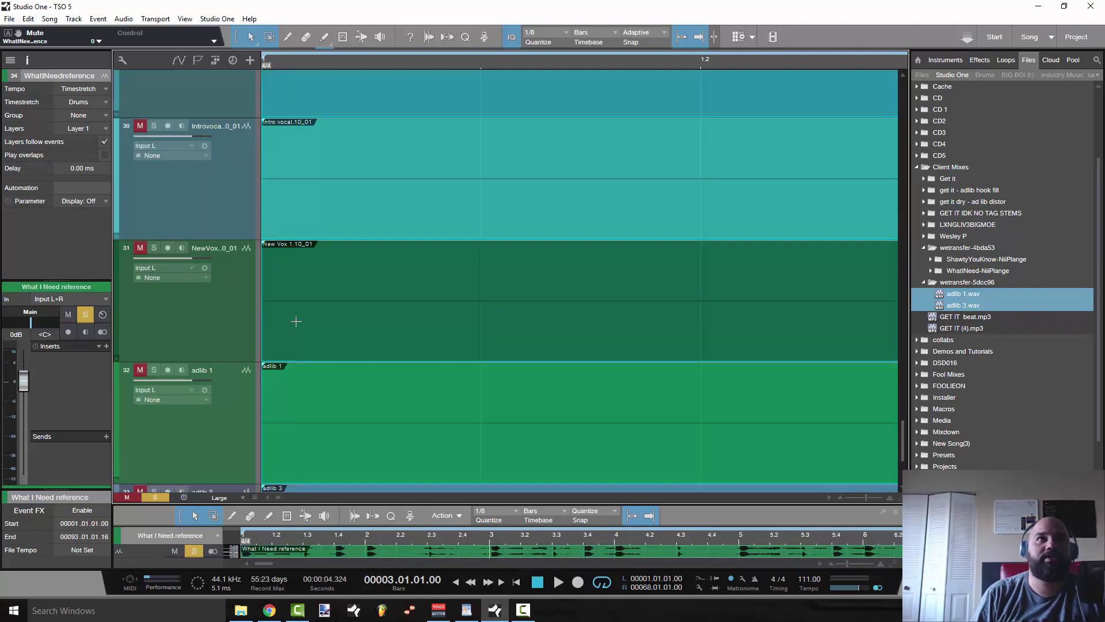
scroll(296, 321, "up", 3)
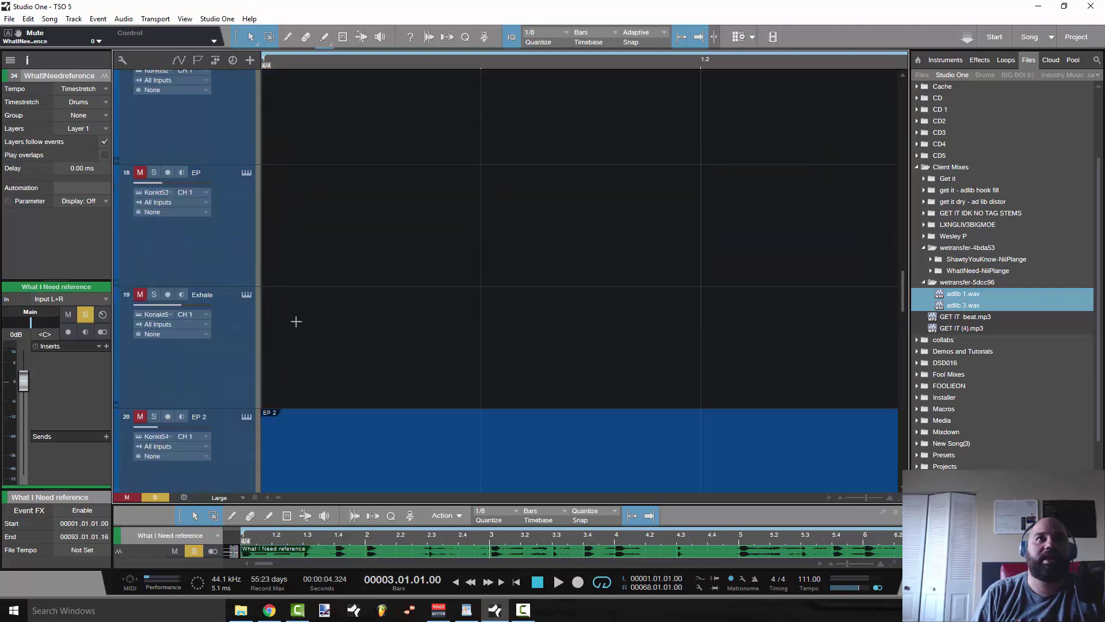
scroll(296, 321, "down", 13)
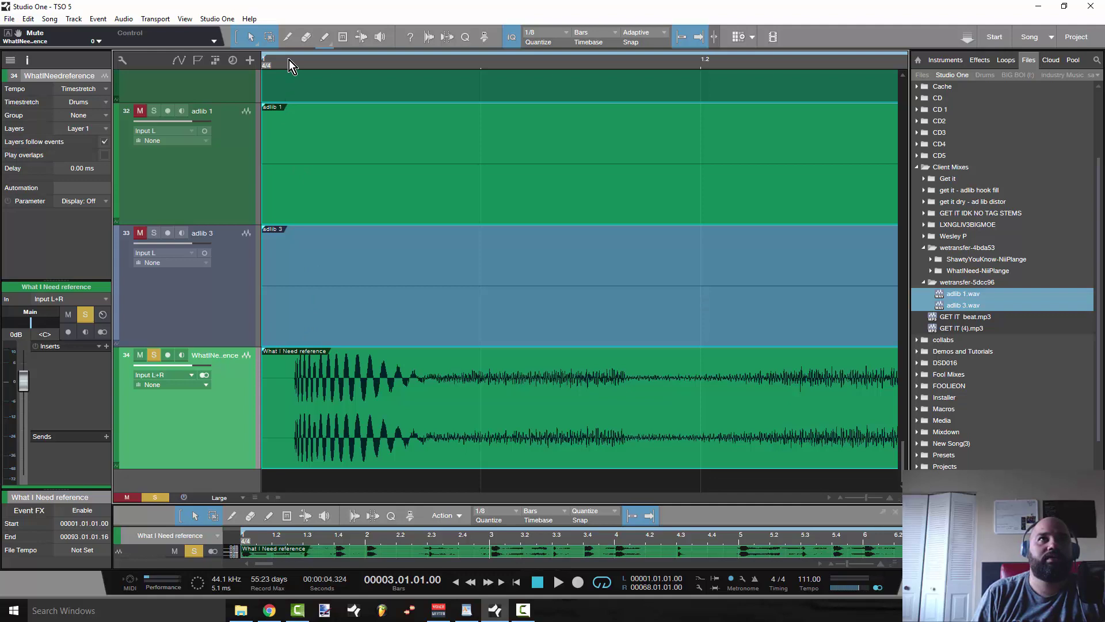
left_click_drag(289, 59, 292, 122)
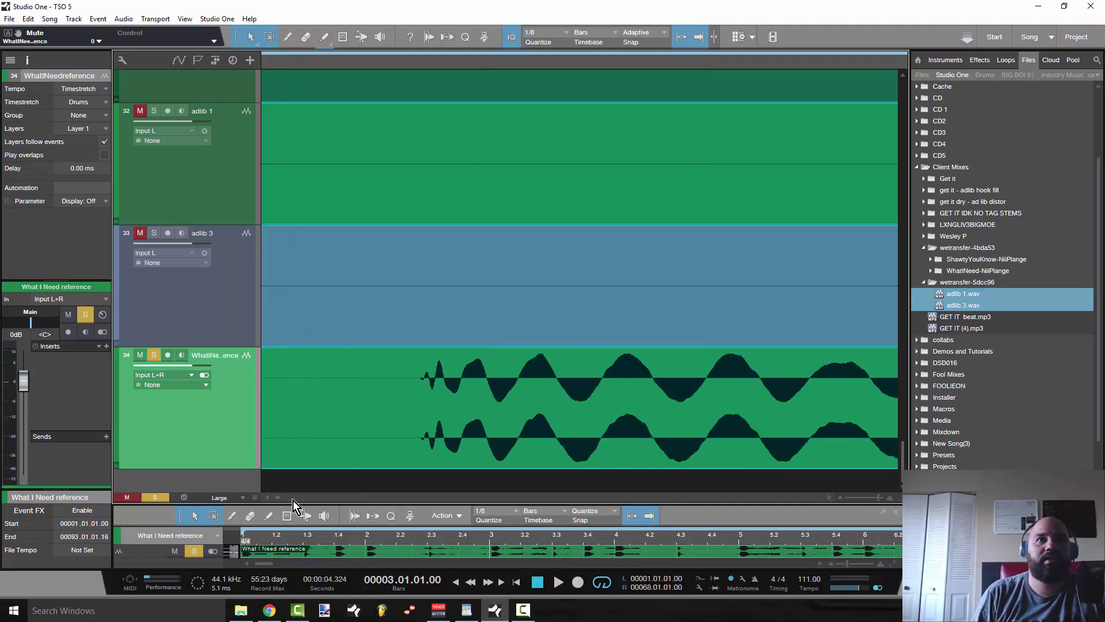
left_click_drag(281, 500, 274, 500)
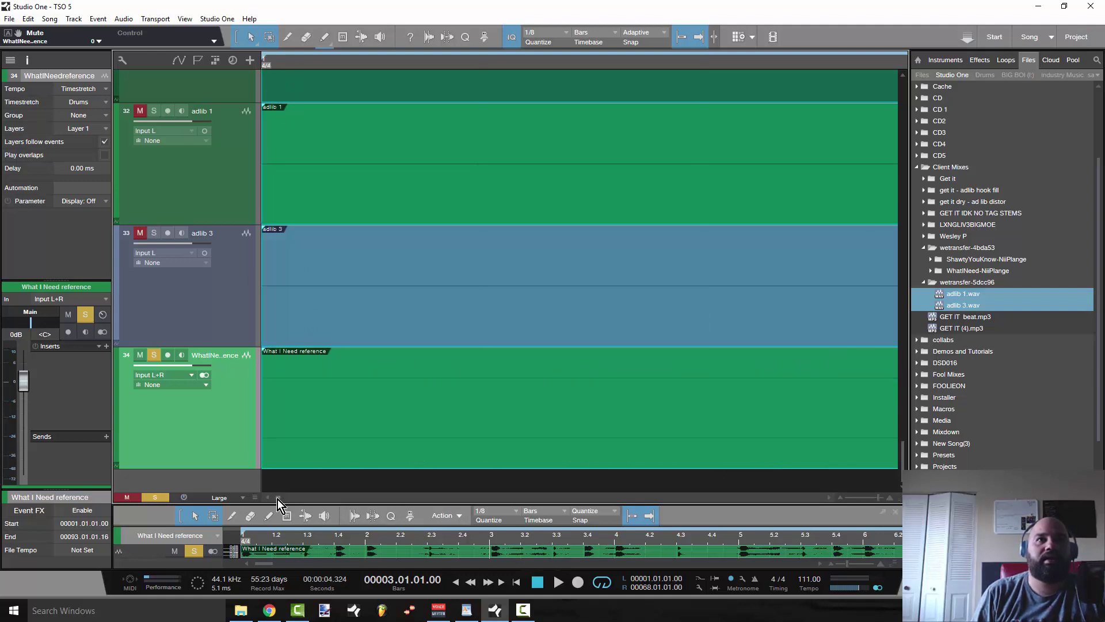
left_click_drag(270, 455, 267, 411)
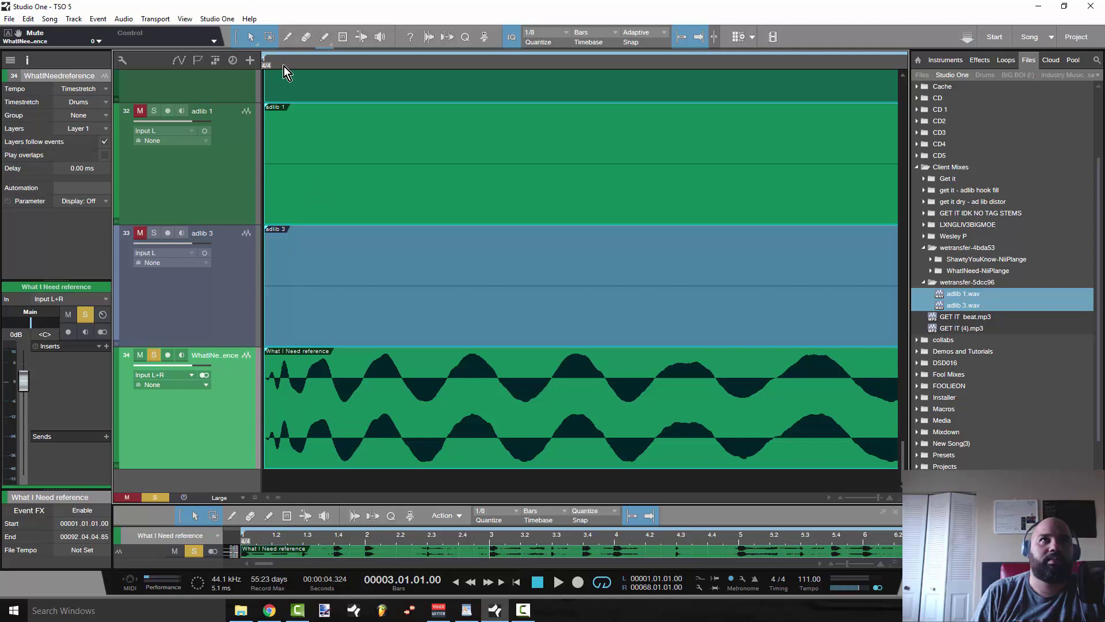
- Trim the leading silence from adlib 1, adlib 3 and the reference, then slide them to bar 1
left_click_drag(284, 67, 299, 144)
left_click(278, 497)
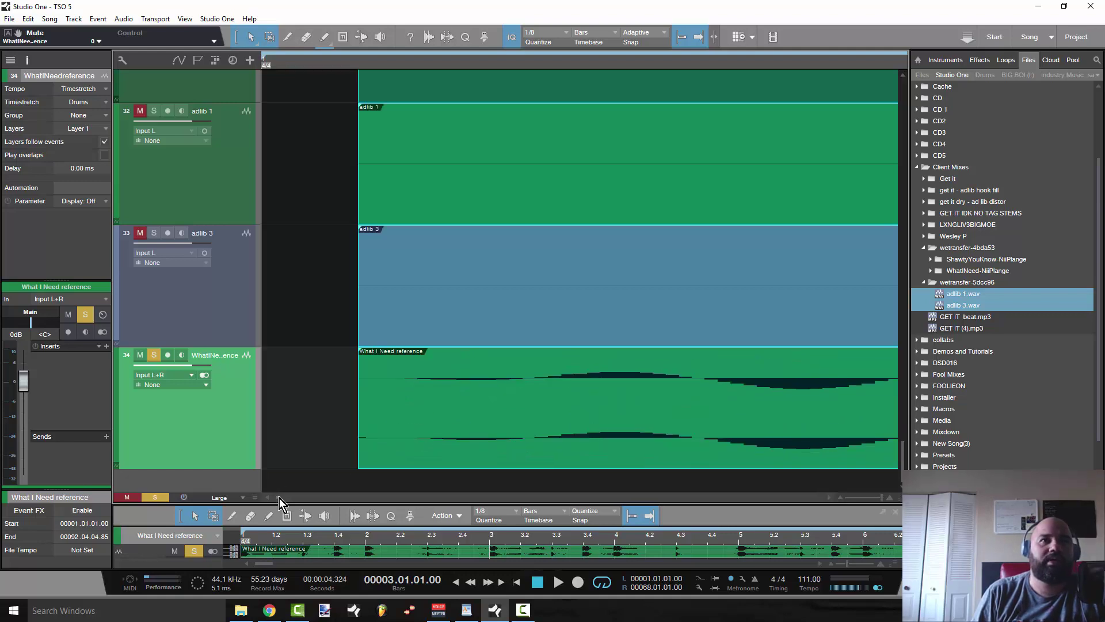
left_click_drag(358, 459, 405, 459)
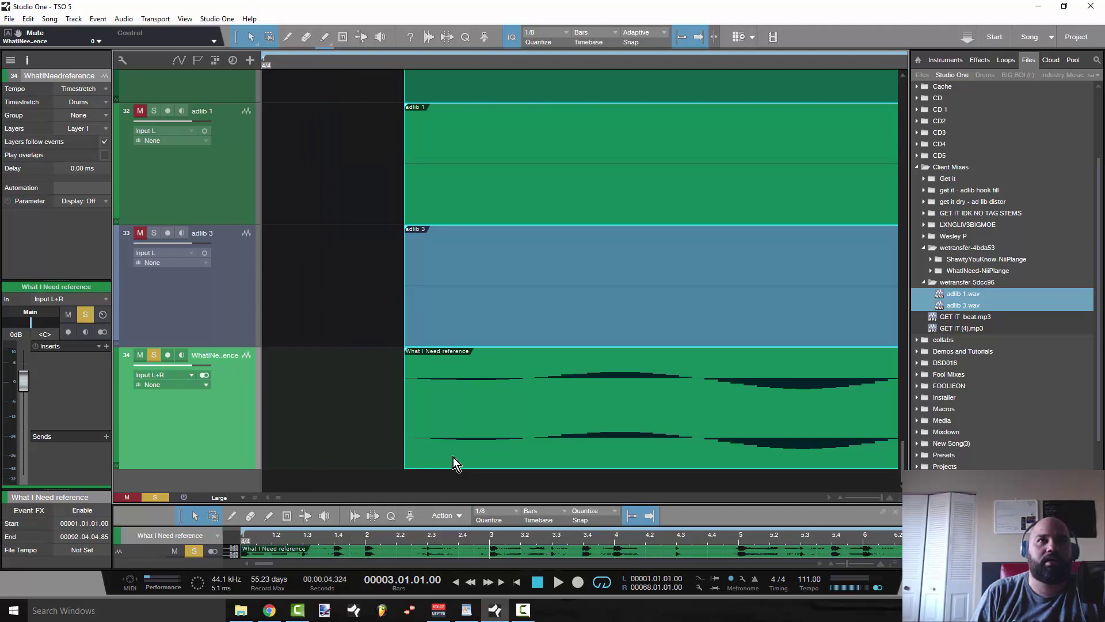
left_click_drag(454, 457, 283, 460)
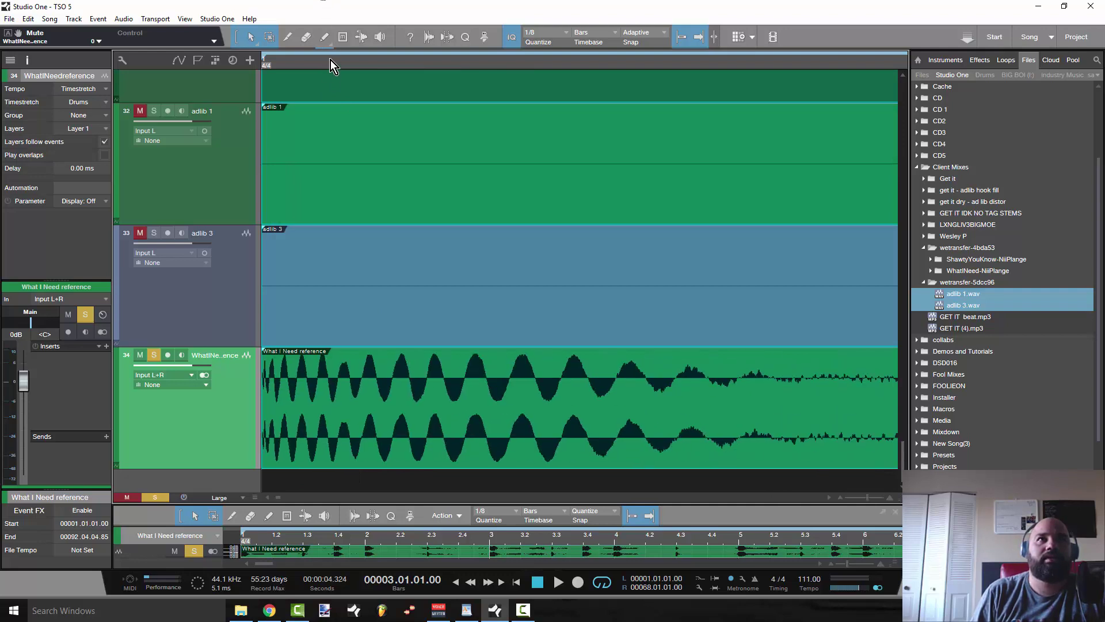
key("w")
key("w")
key("w")
key("w")
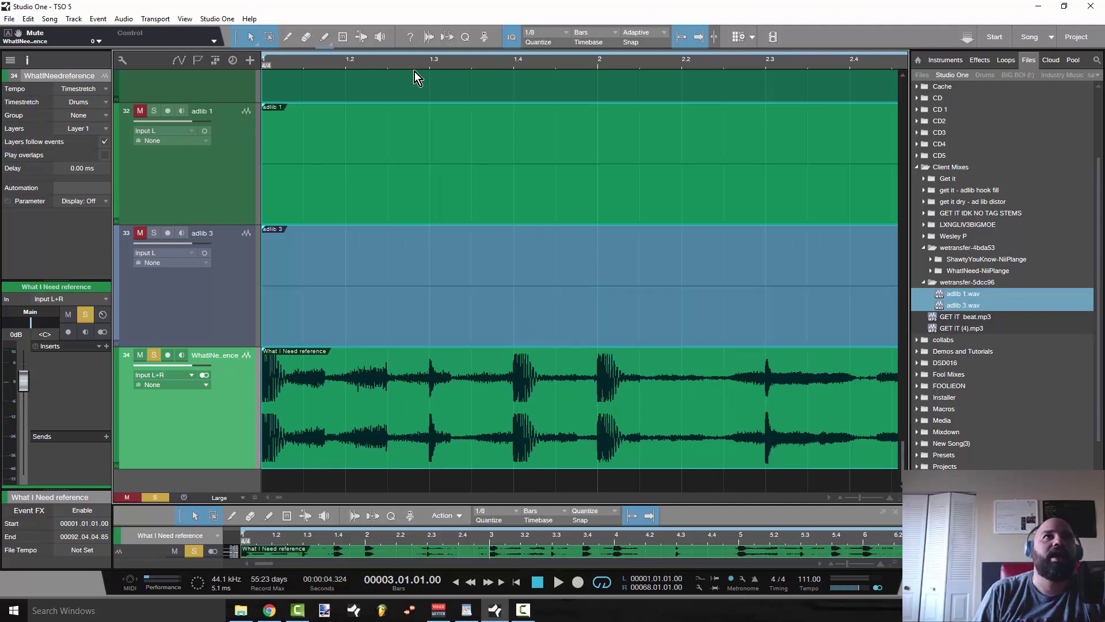
- Zoom out to the whole song and shrink track heights to Small to see tracks 22–34
key("w")
key("w")
key("w")
key("w")
key("w")
key("w")
key("w")
key("w")
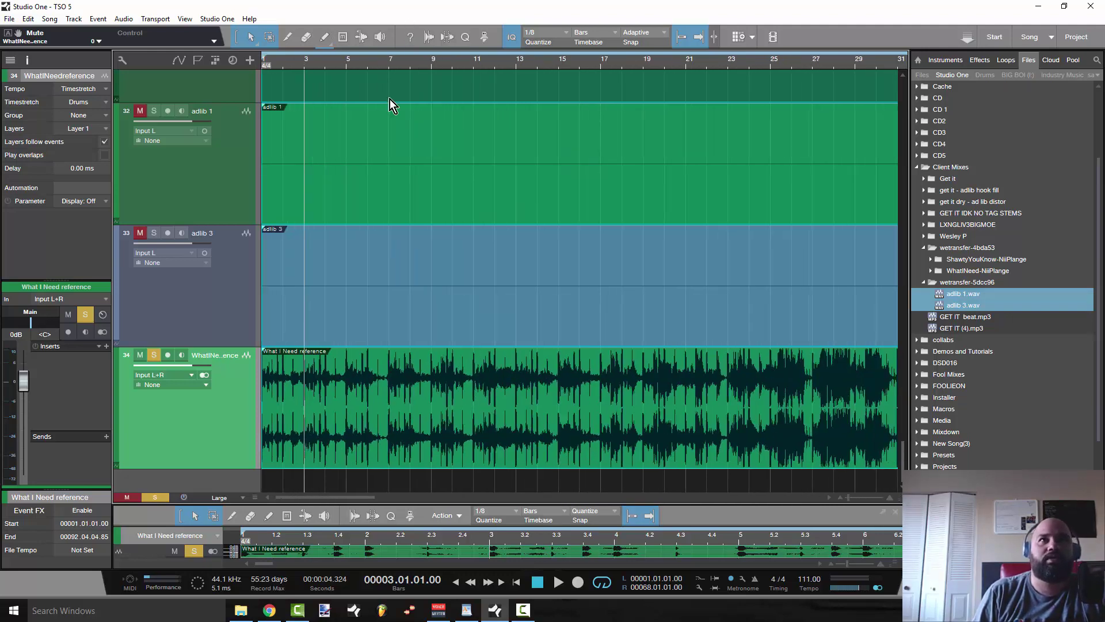
key("w")
key("w")
key("w")
key("w")
key("shift+w")
key("shift+w")
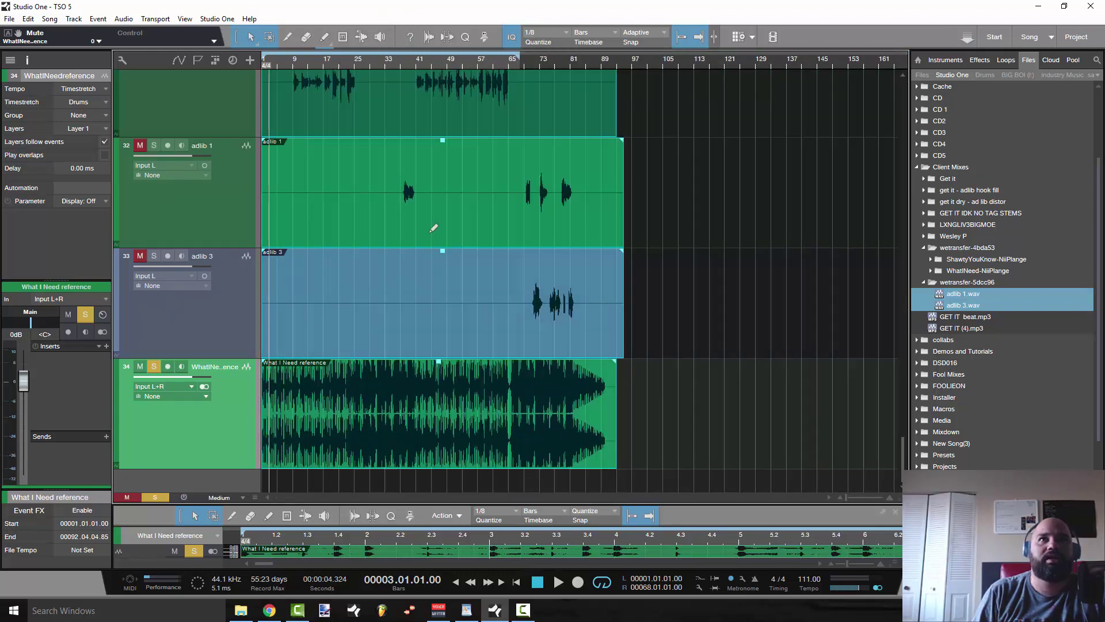
key("shift+w")
key("shift+w")
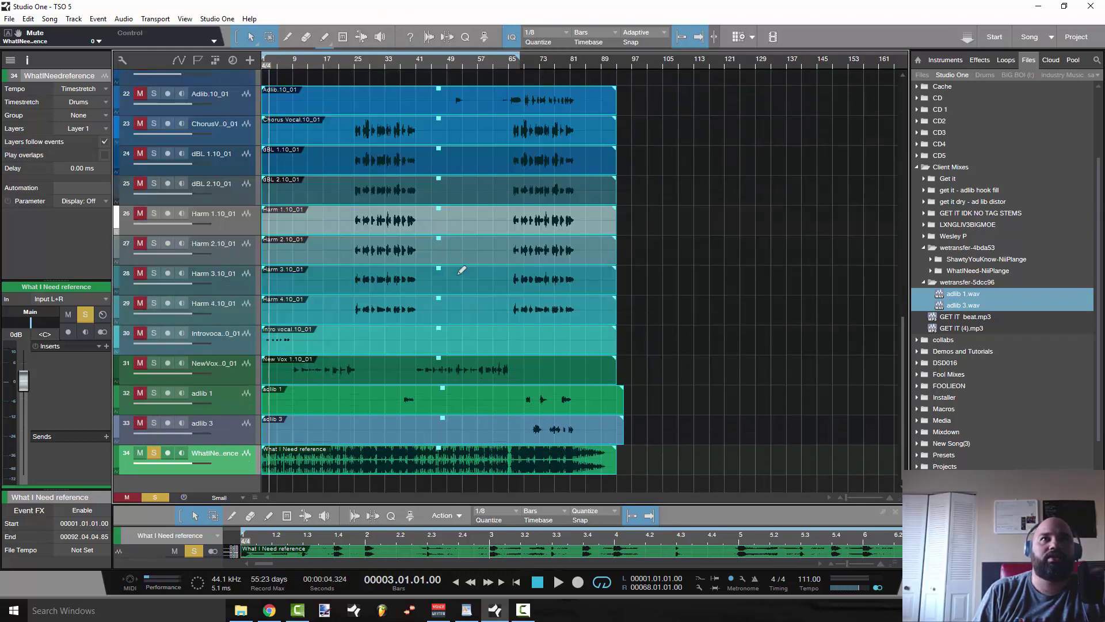
key("shift+e")
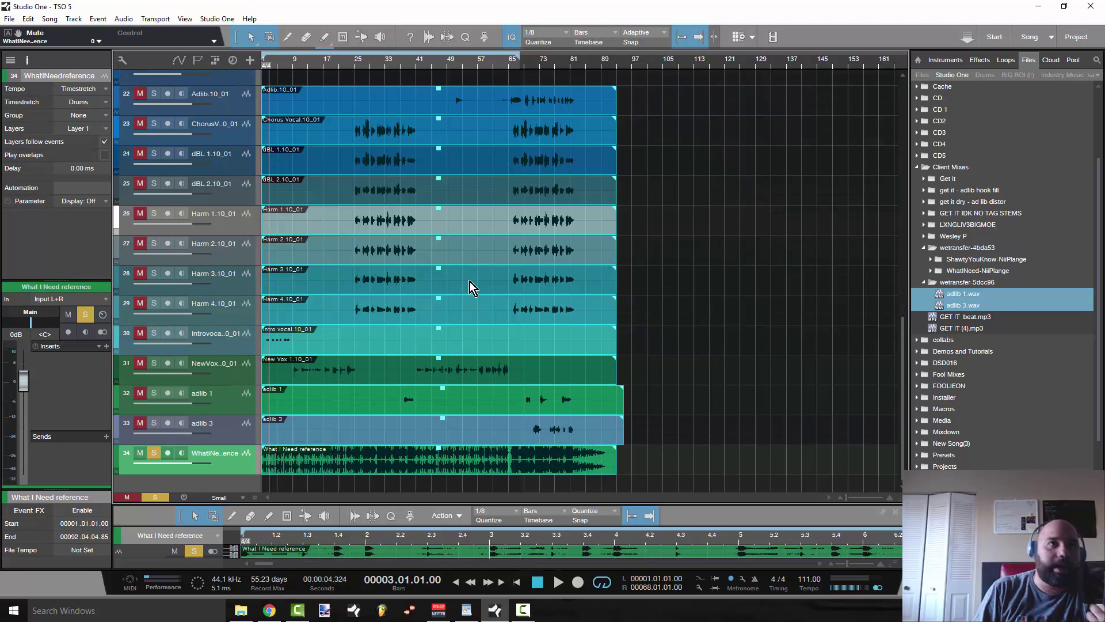